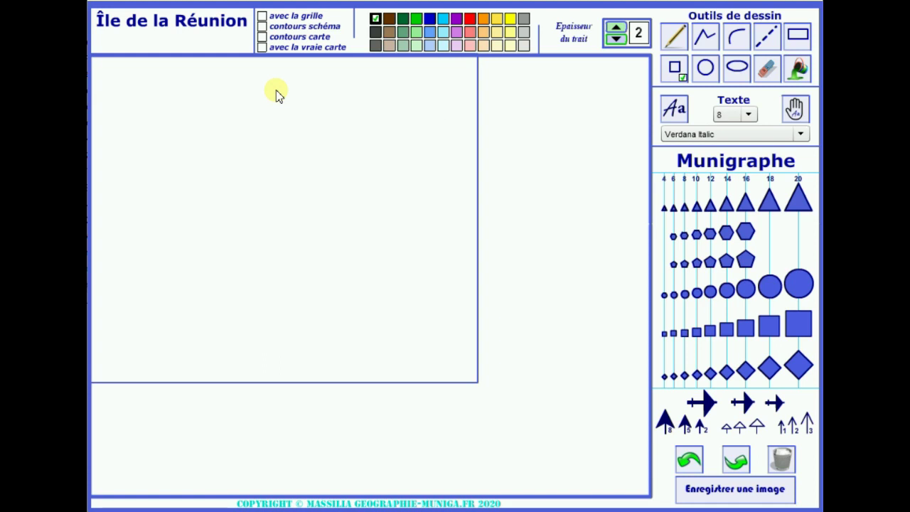
# - Draw three increasingly larger black squares along a diagonal and fill them with bright red, medium red and light red respectively
pyautogui.moveTo(134, 87); pyautogui.dragTo(162, 109)
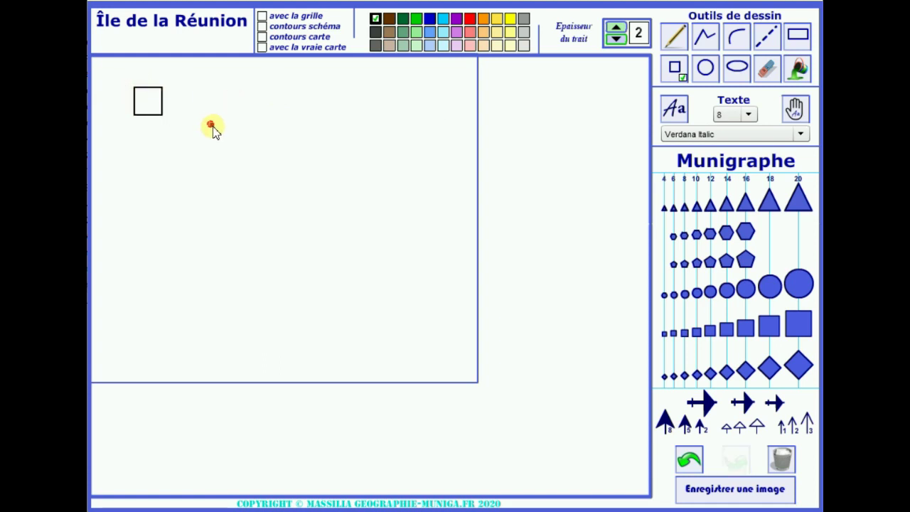
pyautogui.moveTo(211, 124); pyautogui.dragTo(315, 212)
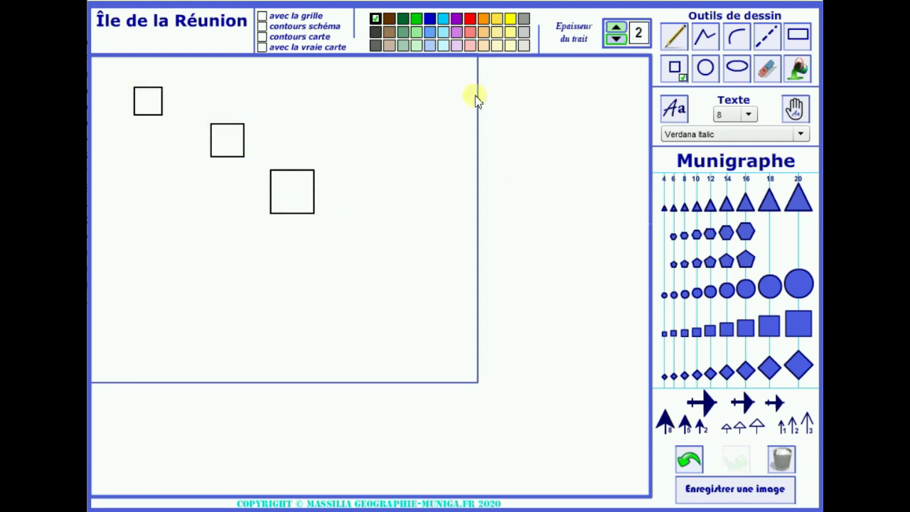
pyautogui.click(471, 20)
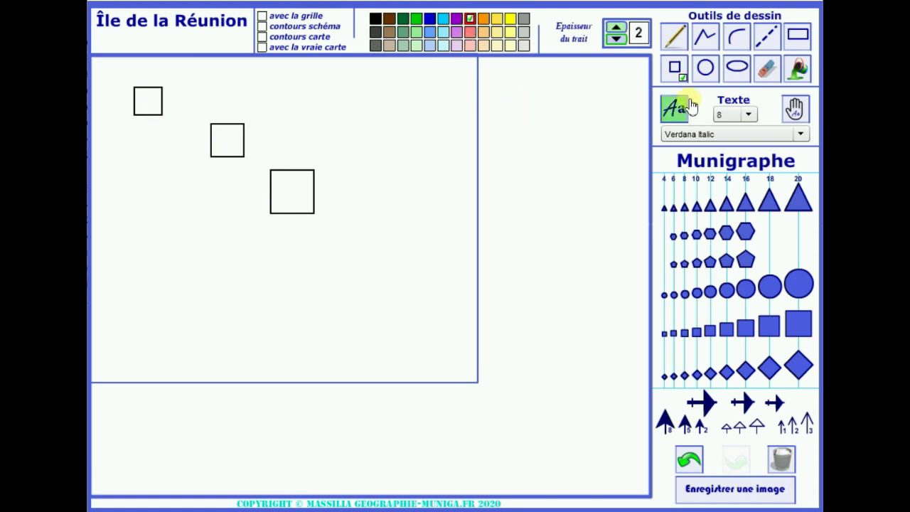
pyautogui.click(800, 71)
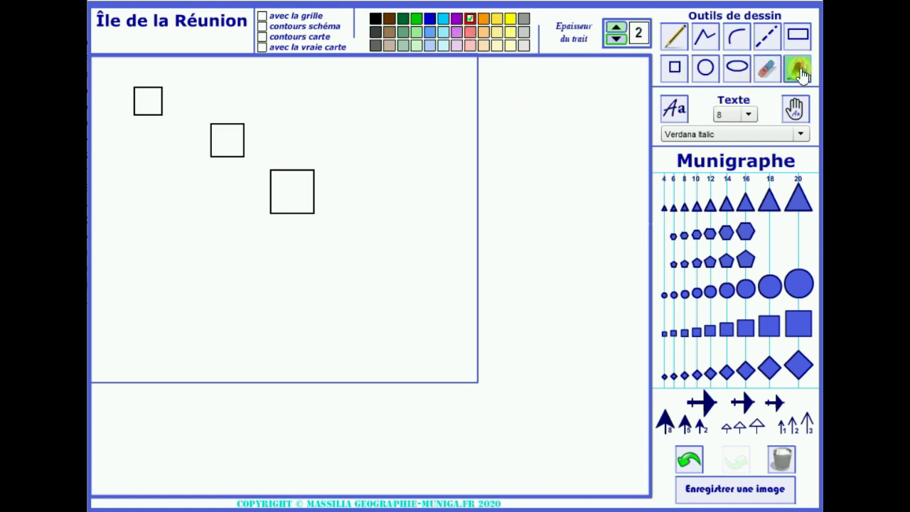
pyautogui.click(149, 108)
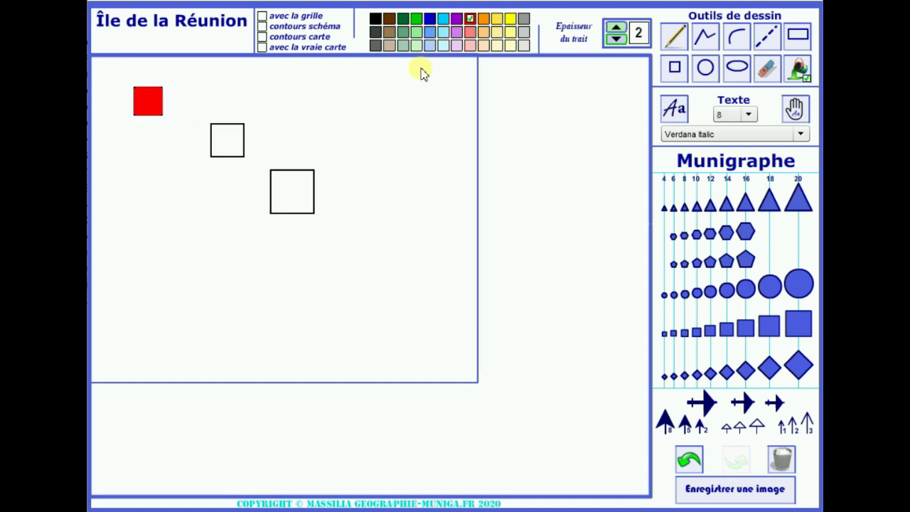
pyautogui.click(469, 31)
pyautogui.click(226, 144)
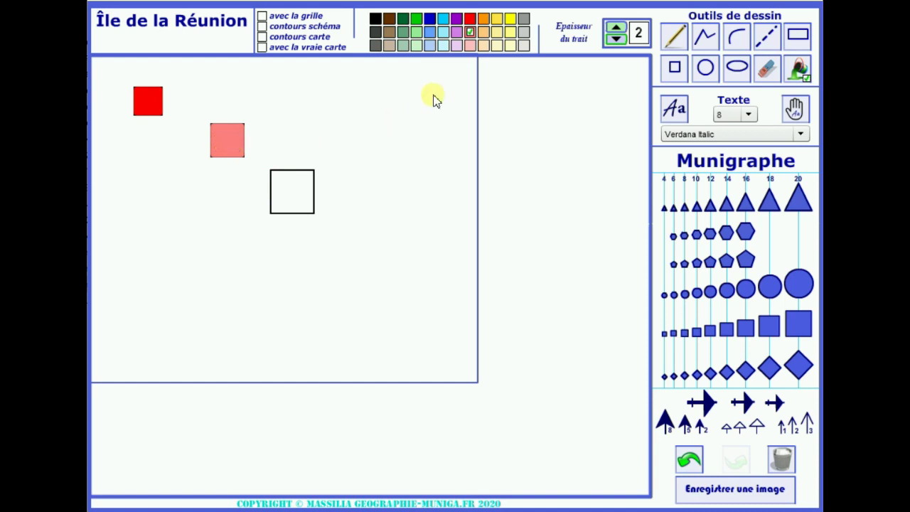
pyautogui.click(470, 45)
pyautogui.click(292, 191)
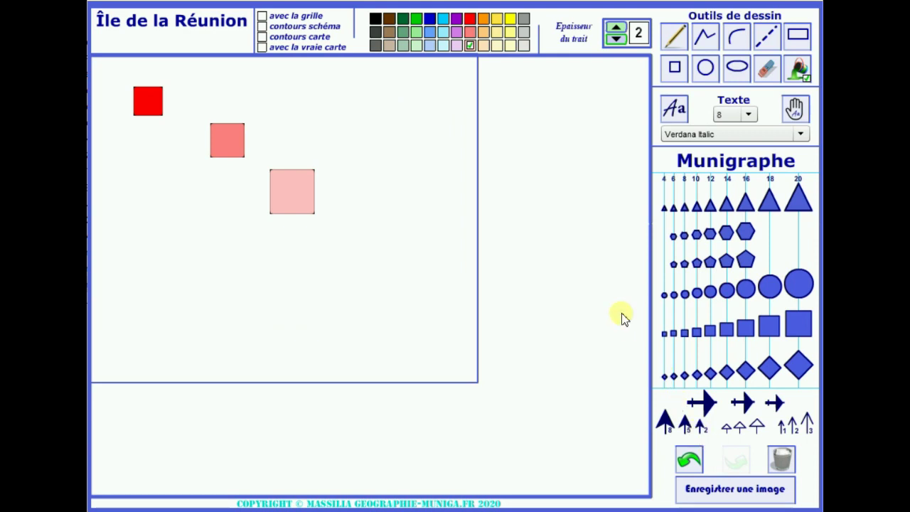
# - Undo the color fills of all three squares
pyautogui.click(689, 461)
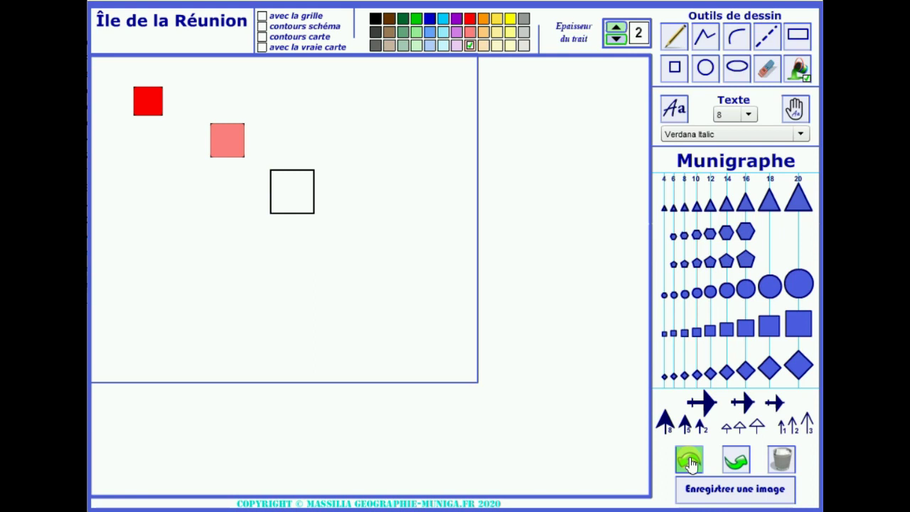
pyautogui.click(690, 461)
pyautogui.click(690, 460)
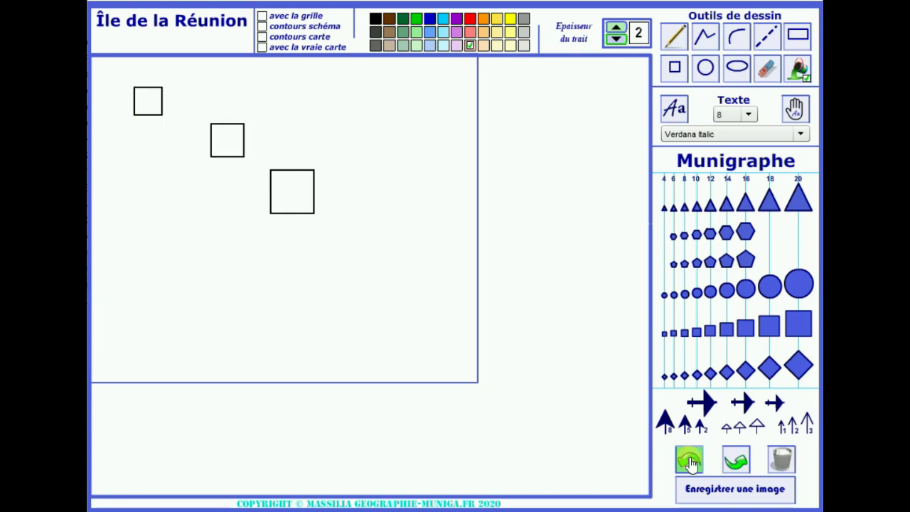
# - Redo the three square fills and clear the whole drawing area
pyautogui.click(737, 462)
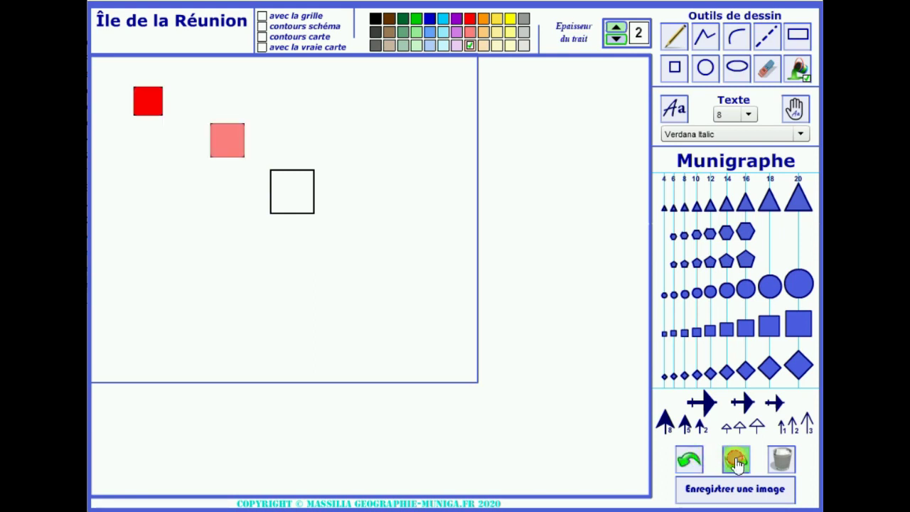
pyautogui.click(736, 462)
pyautogui.click(736, 462)
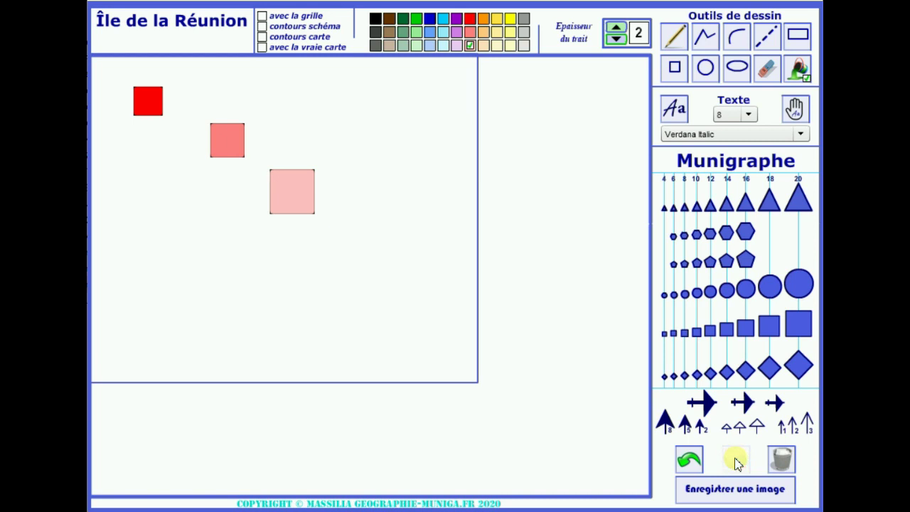
pyautogui.click(782, 461)
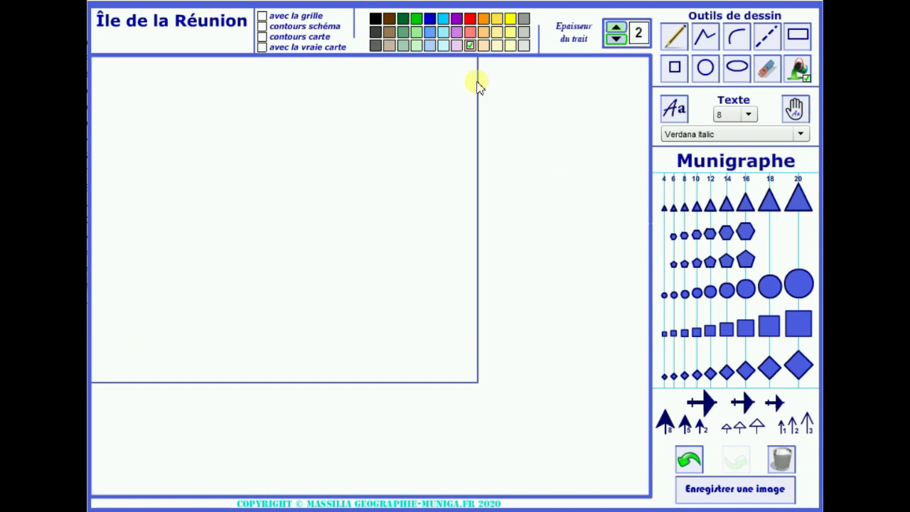
# - Lower the line thickness to 1, raise it several levels and bring it back to 2
pyautogui.click(615, 42)
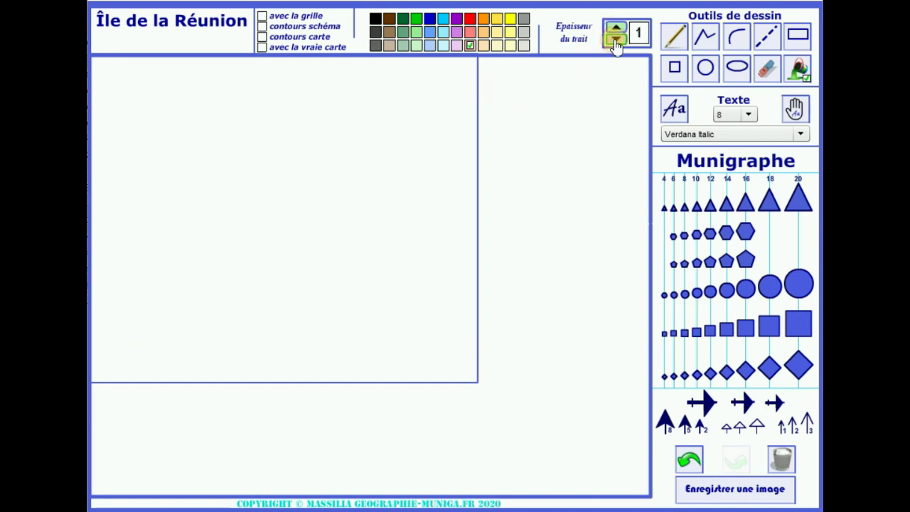
pyautogui.click(618, 30)
pyautogui.click(617, 30)
pyautogui.click(616, 28)
pyautogui.click(617, 29)
pyautogui.click(615, 39)
pyautogui.click(615, 39)
pyautogui.click(616, 40)
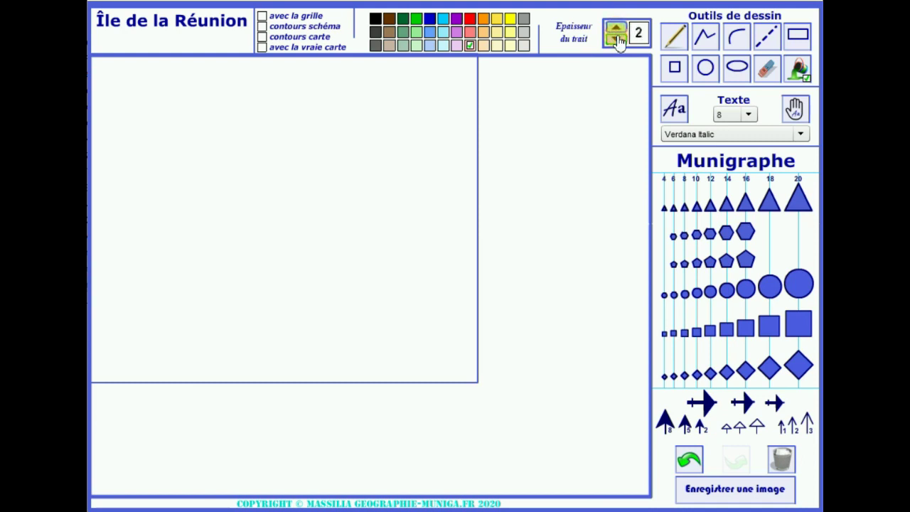
# - Draw a freehand light red curve in the upper part of the map frame with the pencil
pyautogui.click(688, 37)
pyautogui.moveTo(396, 137); pyautogui.dragTo(309, 197)
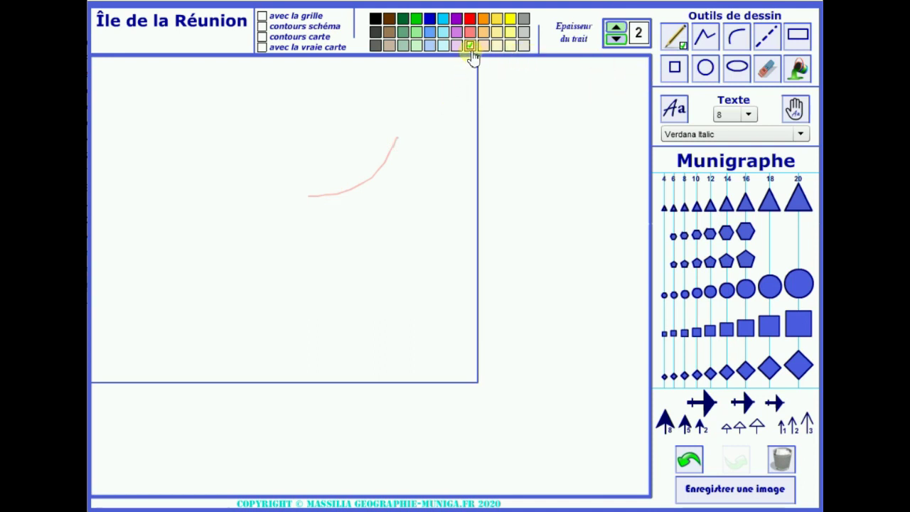
# - Draw a black freehand pencil stroke with line thickness 9 just below the light red curve
pyautogui.click(377, 21)
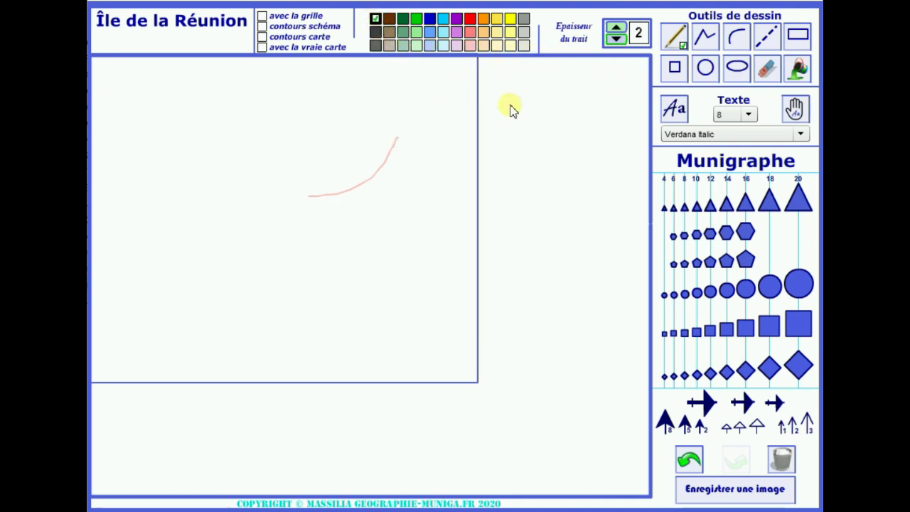
pyautogui.click(616, 28)
pyautogui.click(616, 28)
pyautogui.click(616, 28)
pyautogui.click(616, 28)
pyautogui.click(615, 28)
pyautogui.click(616, 27)
pyautogui.click(616, 27)
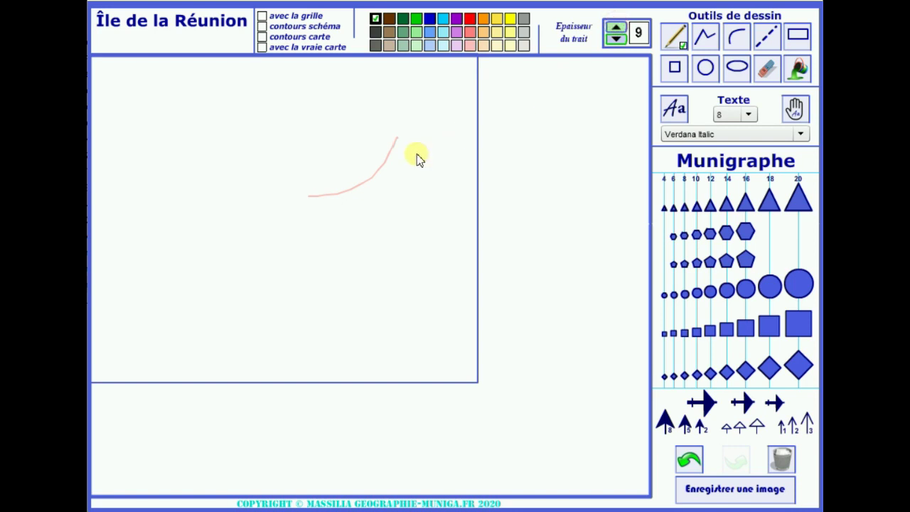
pyautogui.moveTo(417, 154); pyautogui.dragTo(321, 252)
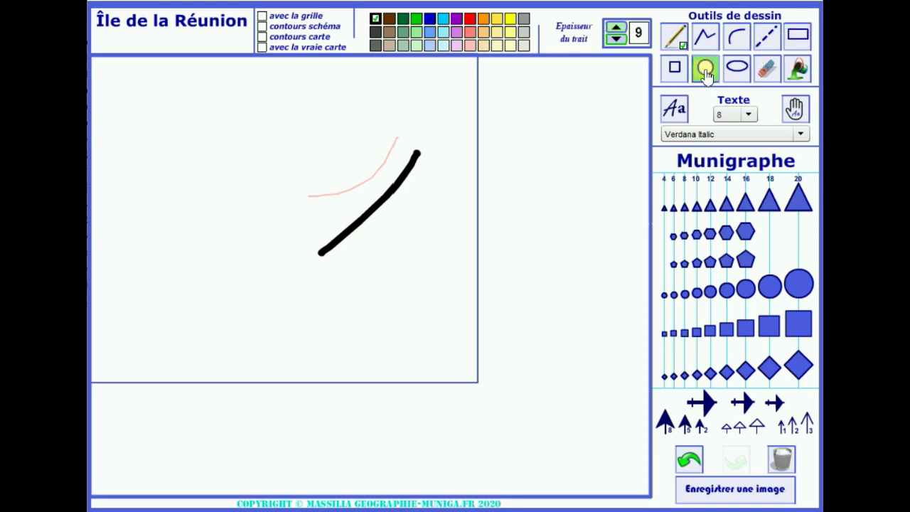
# - Erase the upper end of the thick black stroke with the eraser
pyautogui.click(766, 75)
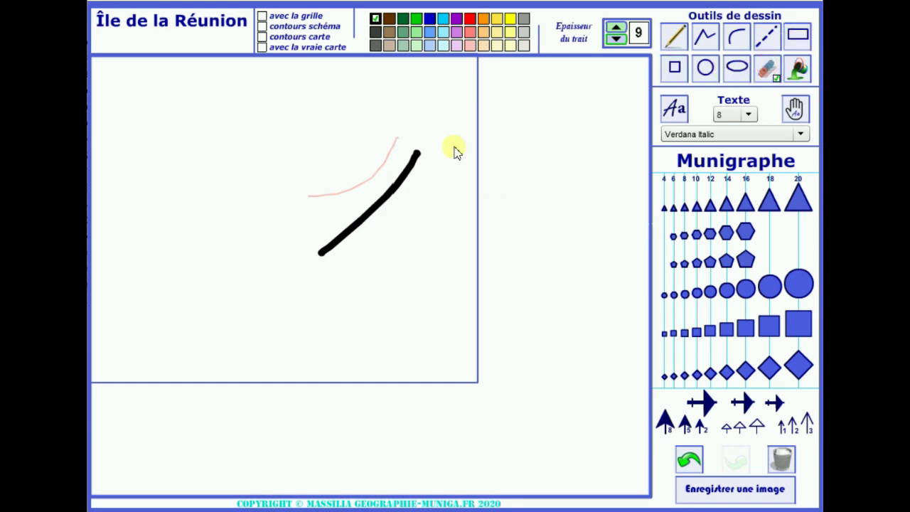
pyautogui.moveTo(427, 138); pyautogui.dragTo(408, 171)
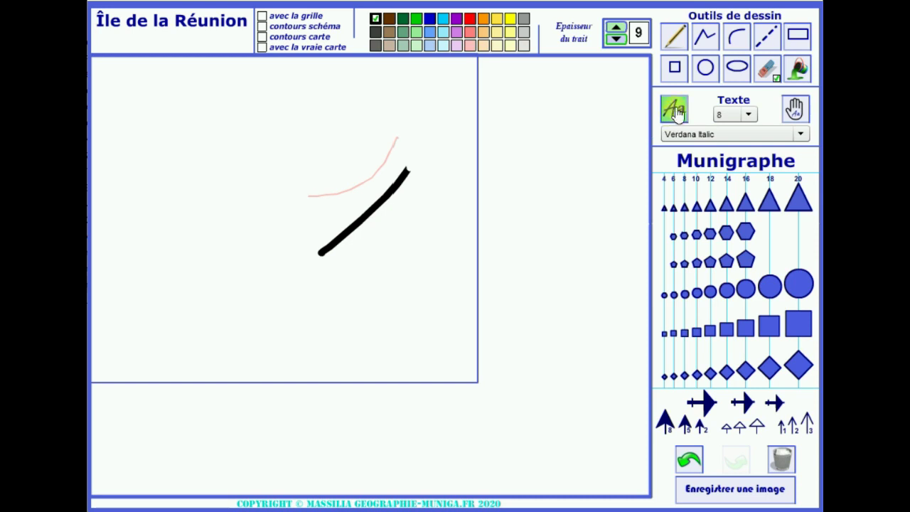
pyautogui.click(750, 115)
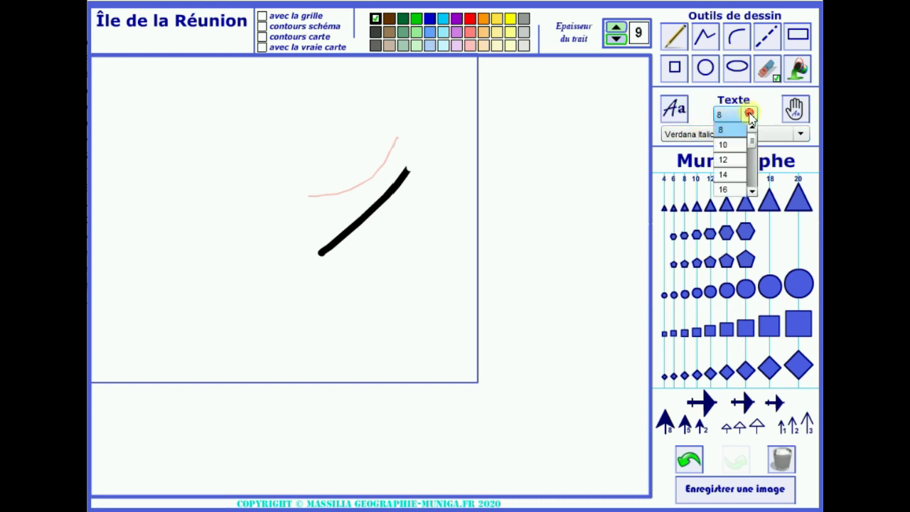
pyautogui.click(750, 115)
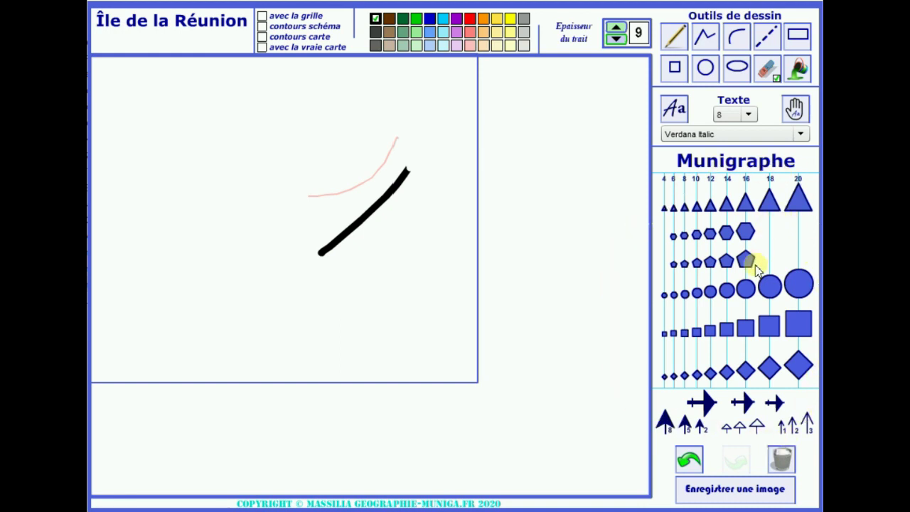
# - Draw a size 2 solid-head arrow pointing up and a size 5 one pointing diagonally up toward the thick stroke
pyautogui.click(700, 426)
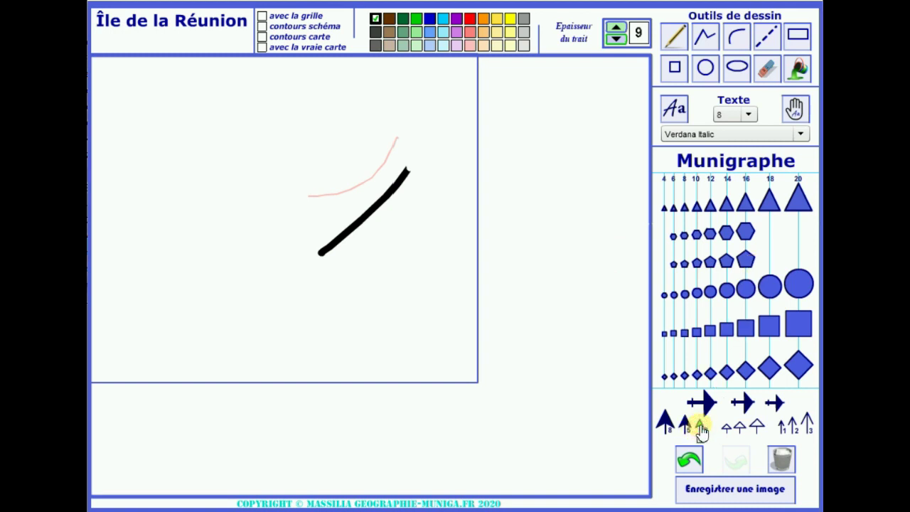
pyautogui.moveTo(245, 355); pyautogui.dragTo(252, 270)
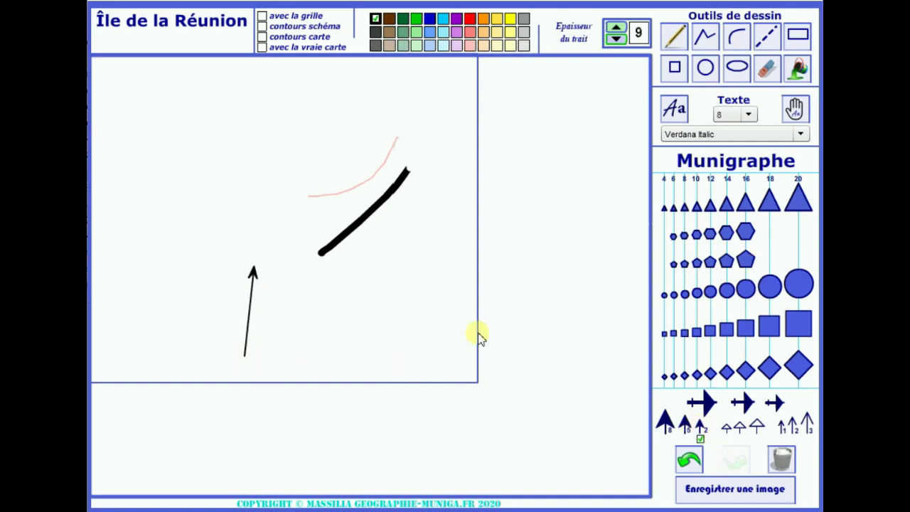
pyautogui.click(682, 427)
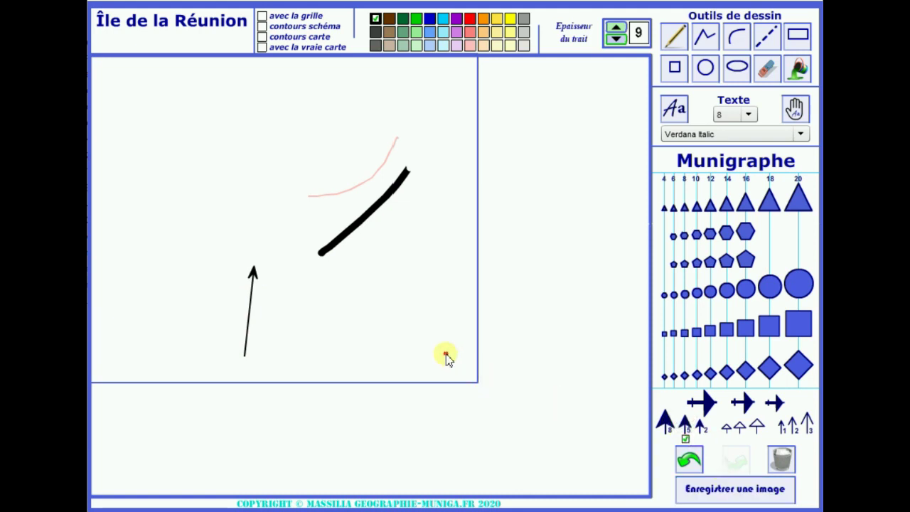
pyautogui.moveTo(446, 353); pyautogui.dragTo(359, 269)
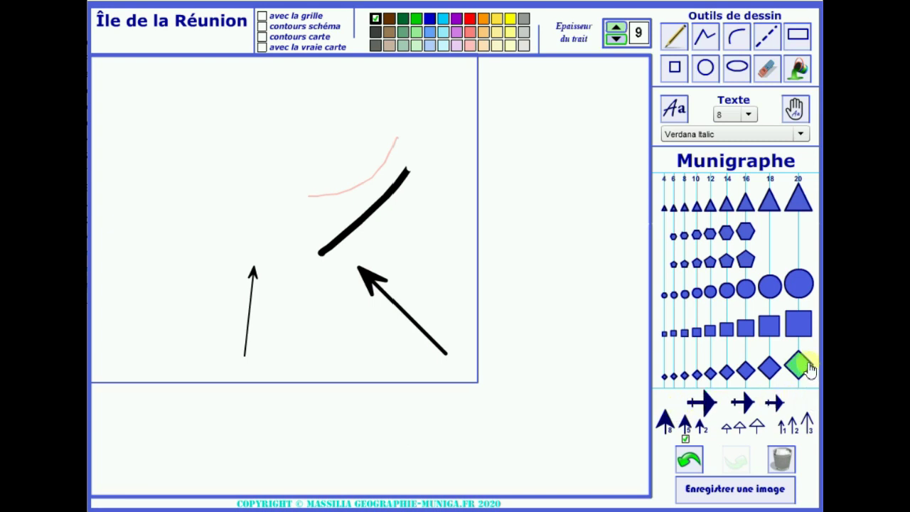
pyautogui.click(795, 284)
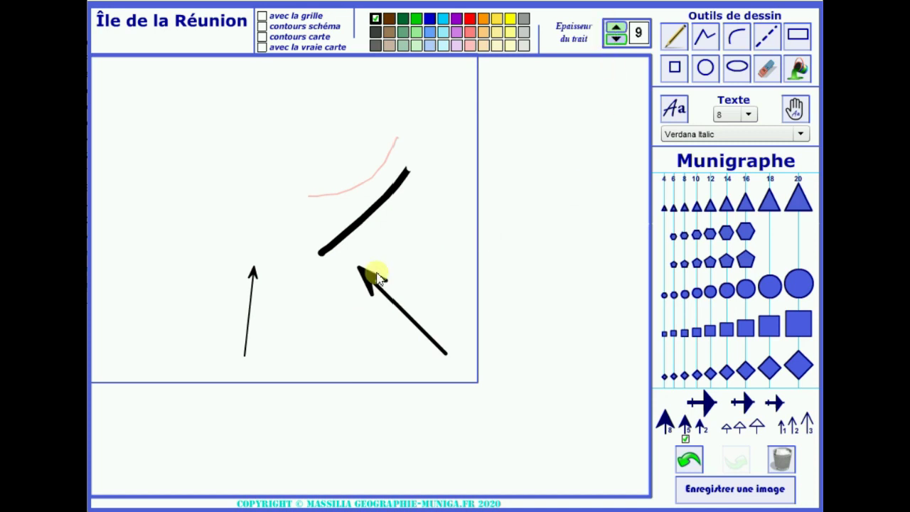
# - Draw three progressively shorter open-head arrows of sizes 3, 2 and 1 near the frame's right edge, all pointing up
pyautogui.click(808, 421)
pyautogui.moveTo(443, 300); pyautogui.dragTo(421, 226)
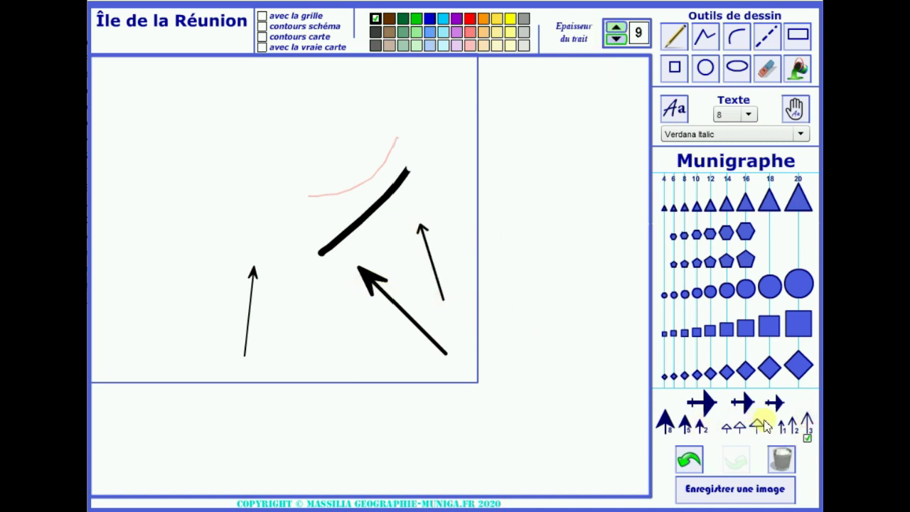
pyautogui.click(793, 425)
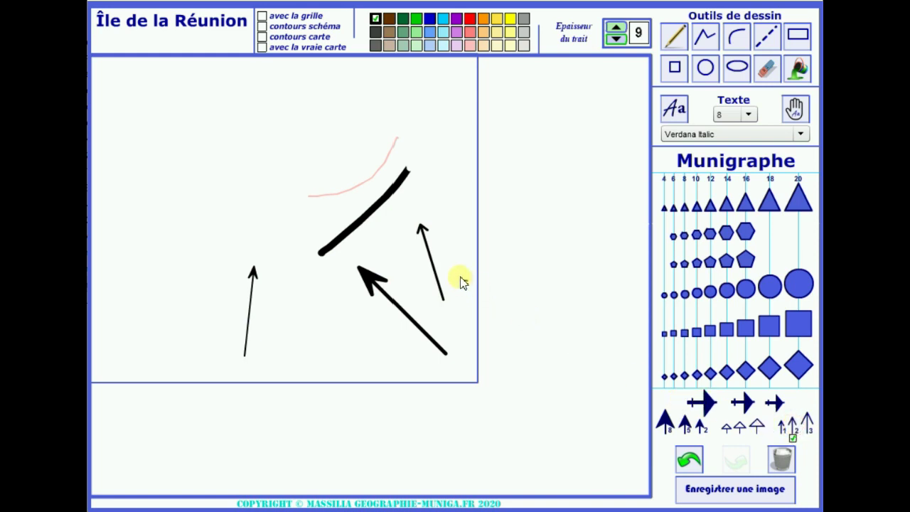
pyautogui.moveTo(462, 281); pyautogui.dragTo(441, 229)
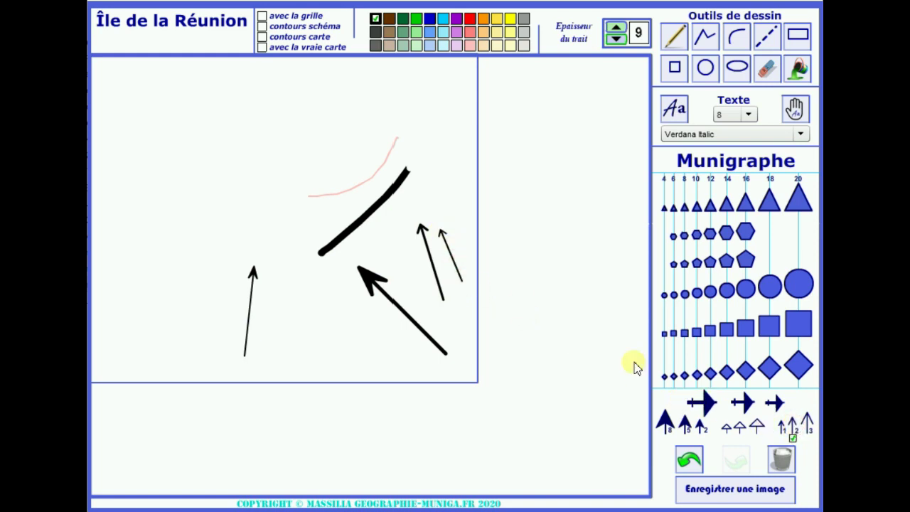
pyautogui.click(782, 426)
pyautogui.moveTo(469, 265); pyautogui.dragTo(464, 237)
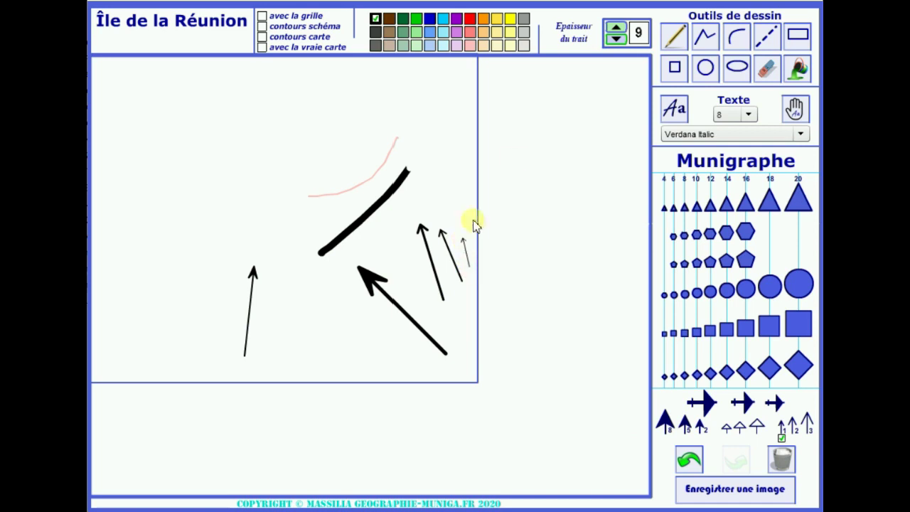
# - Set the line thickness to 2 and draw another short size 1 open-head arrow across the frame's right edge
pyautogui.click(619, 39)
pyautogui.click(618, 39)
pyautogui.click(619, 39)
pyautogui.click(619, 39)
pyautogui.click(618, 40)
pyautogui.click(618, 39)
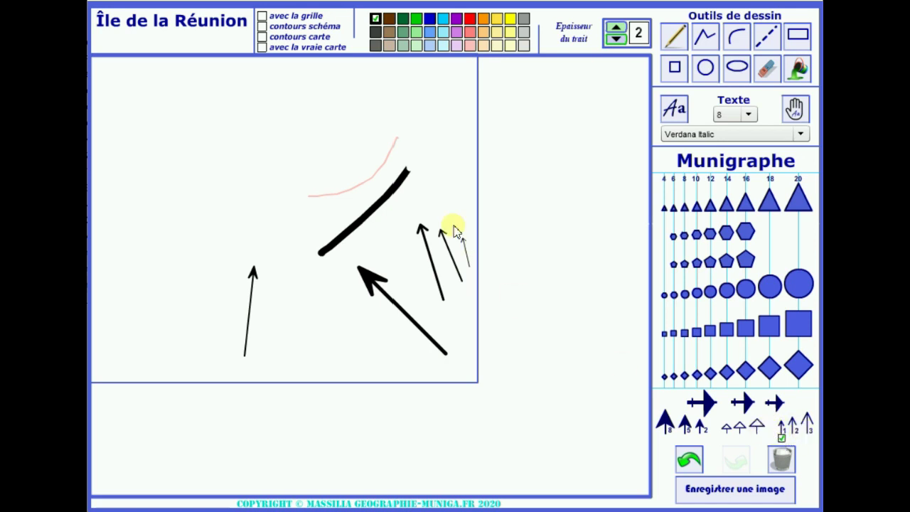
pyautogui.moveTo(482, 257); pyautogui.dragTo(474, 237)
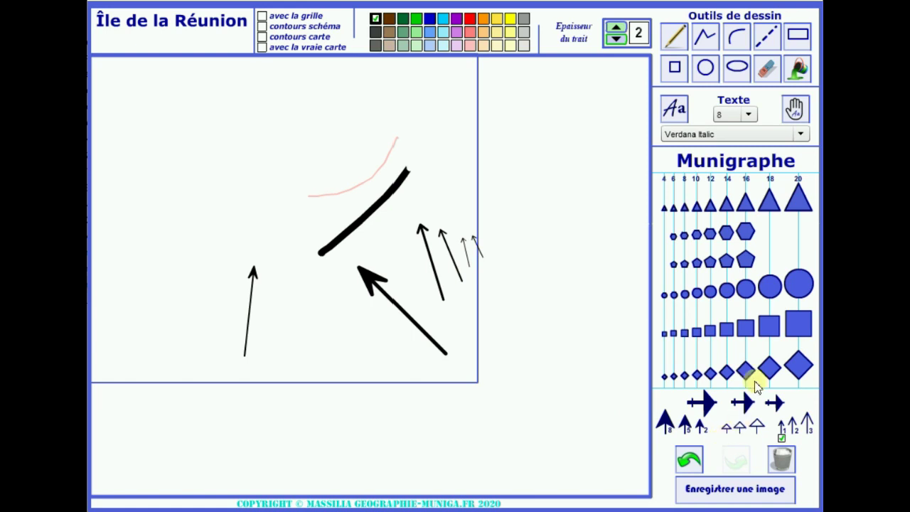
# - Place a size 20 circle symbol with line thickness 2 in the upper-left part of the map frame
pyautogui.click(789, 283)
pyautogui.click(200, 111)
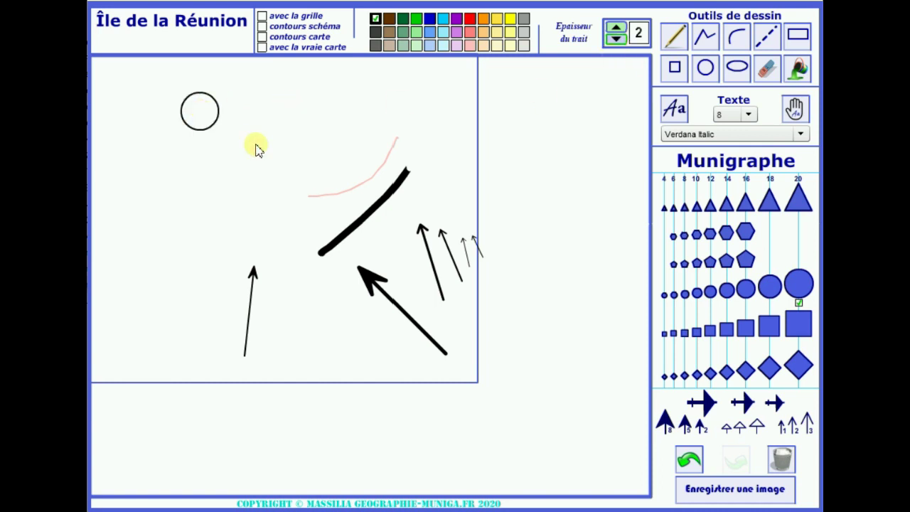
# - Set the line thickness to 8 and place a black and a brown size 20 circle symbol beside the thin circle
pyautogui.click(617, 29)
pyautogui.click(617, 29)
pyautogui.click(617, 29)
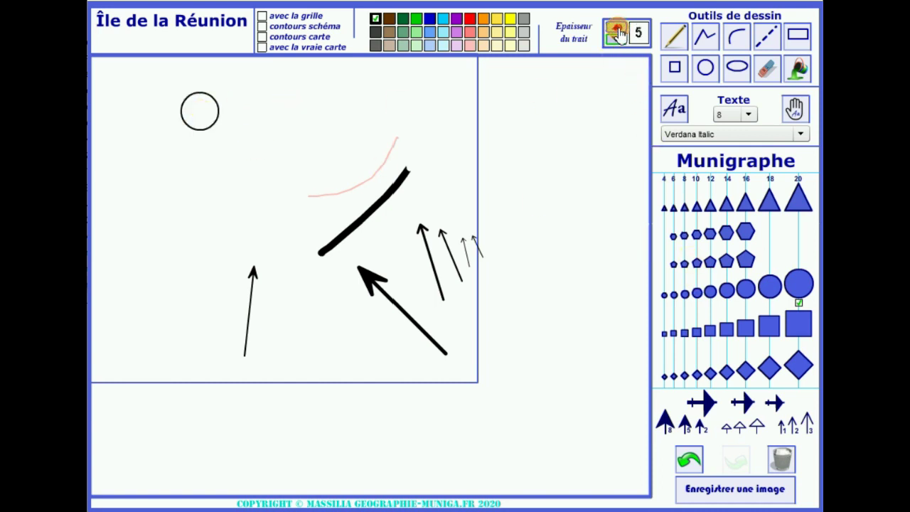
pyautogui.click(618, 29)
pyautogui.click(618, 29)
pyautogui.click(617, 29)
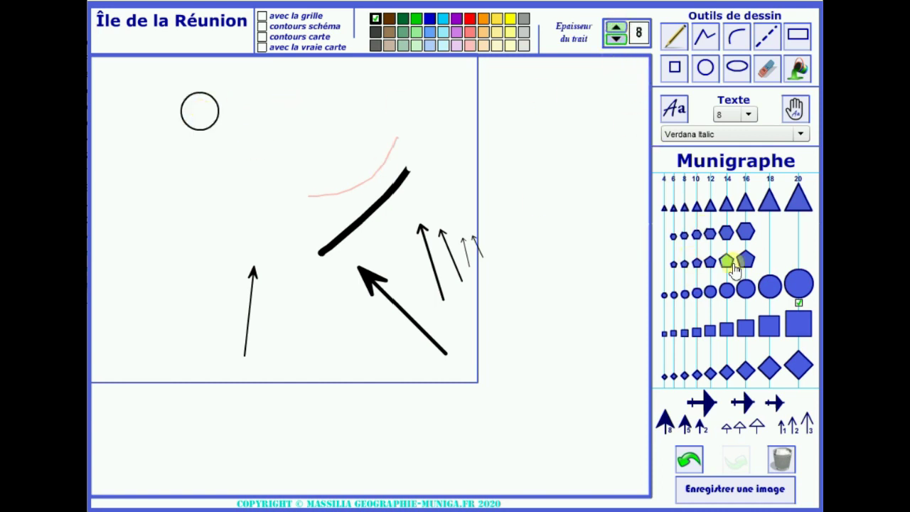
pyautogui.click(254, 123)
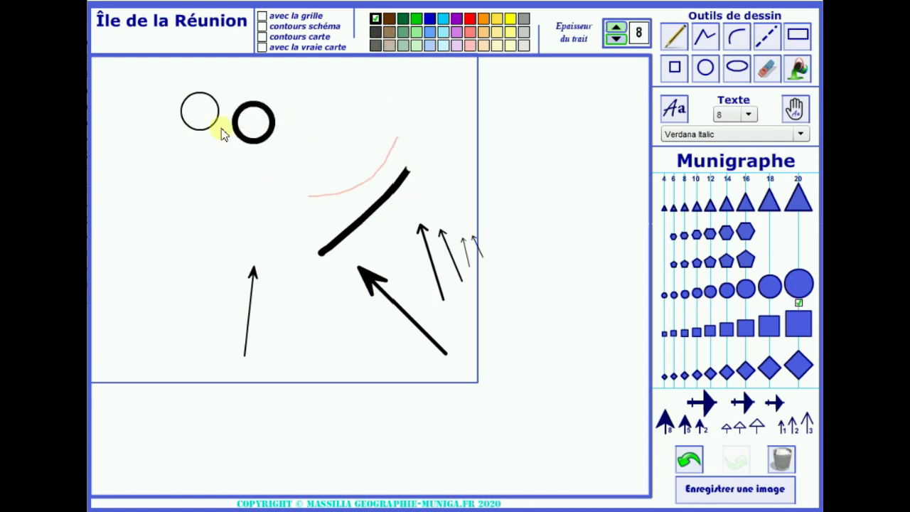
pyautogui.click(389, 19)
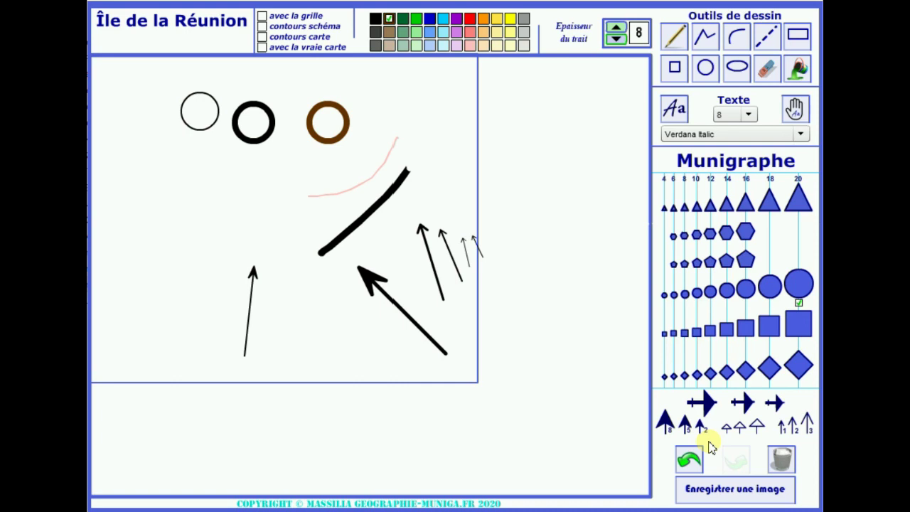
# - Clear the whole drawing and display the island's schematic contours
pyautogui.click(782, 462)
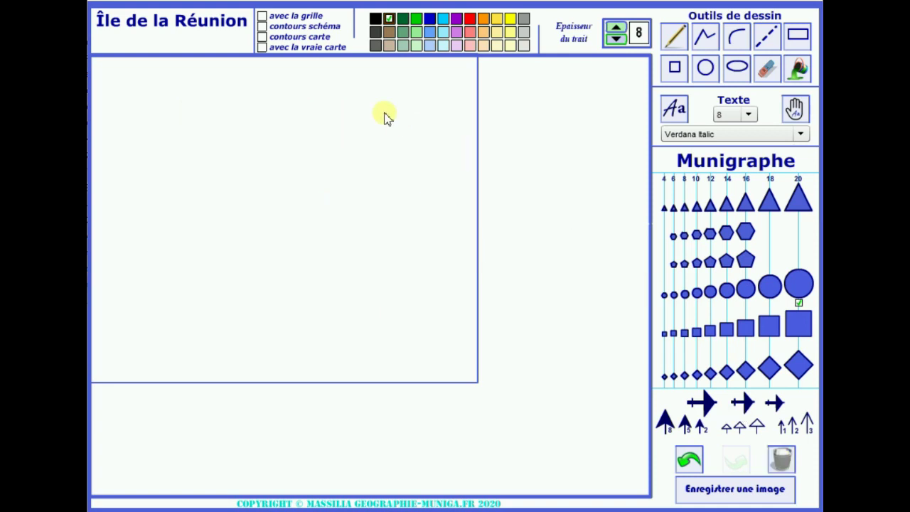
pyautogui.click(262, 26)
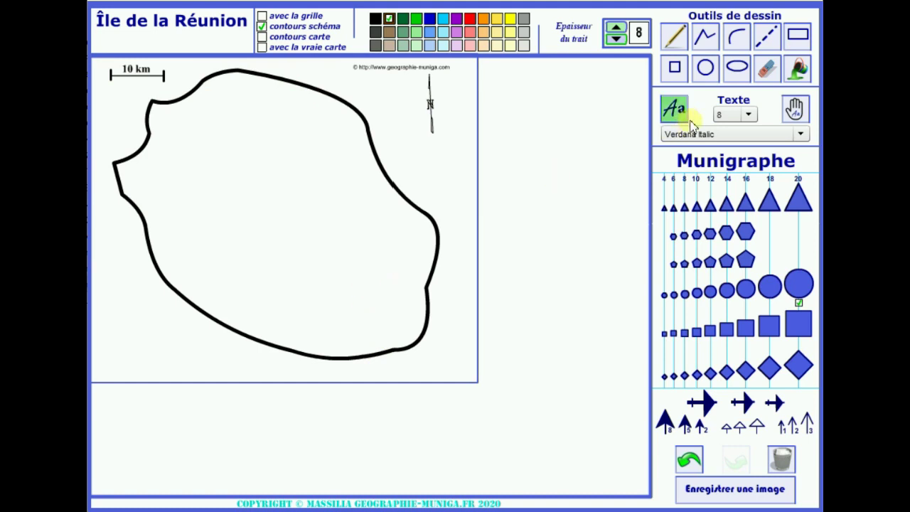
# - Fill the island's schematic outline with bright green, and undo the fill
pyautogui.click(797, 73)
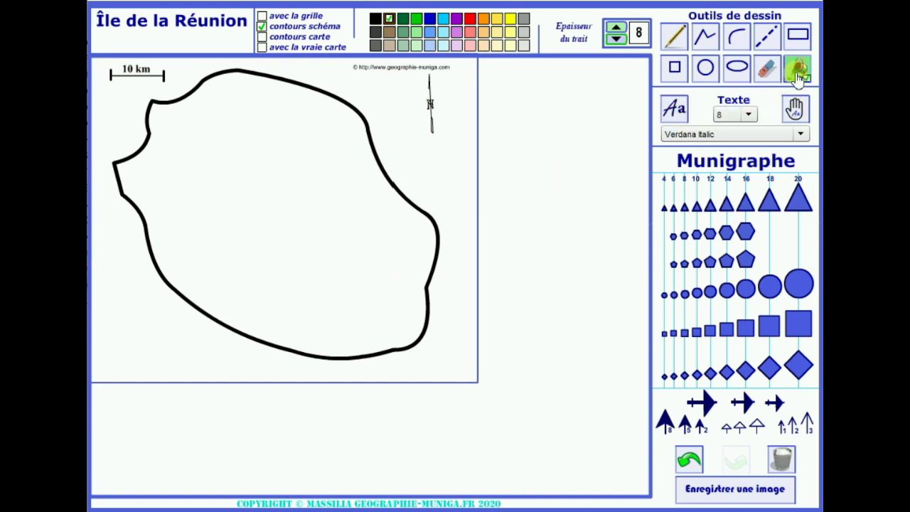
pyautogui.click(417, 19)
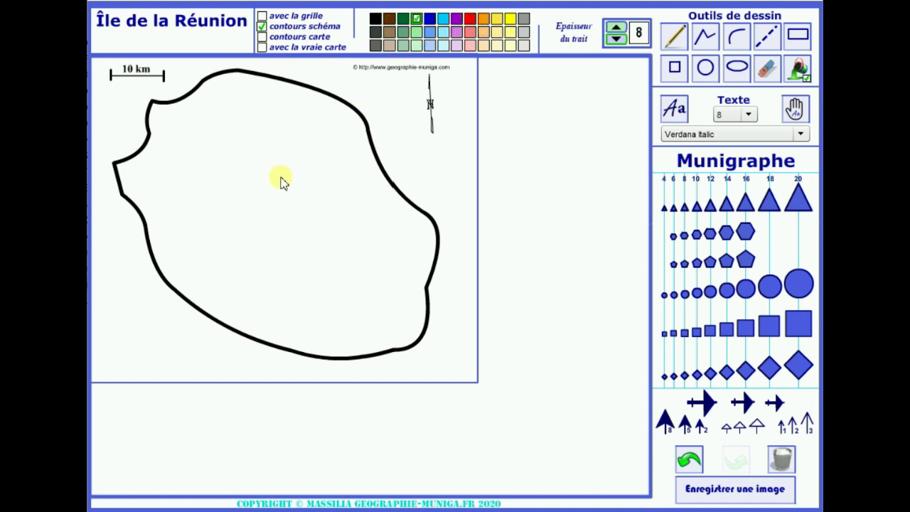
pyautogui.click(281, 182)
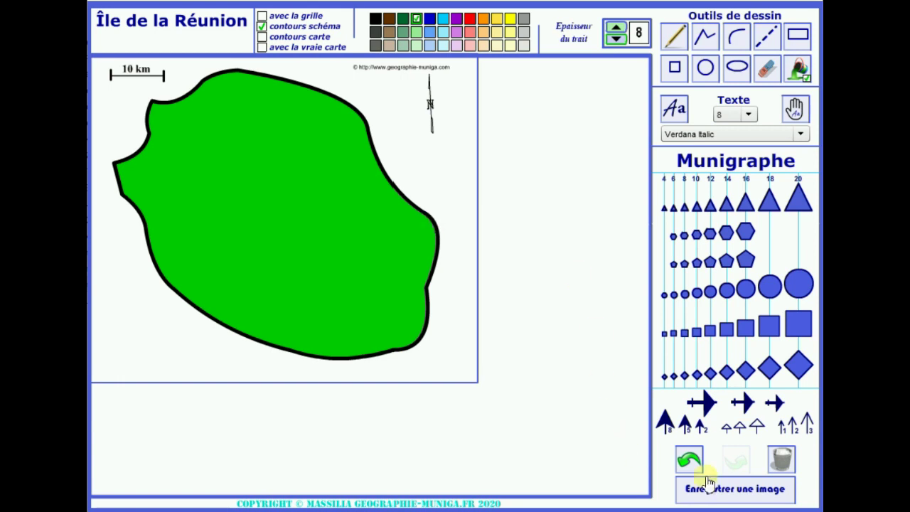
pyautogui.click(689, 460)
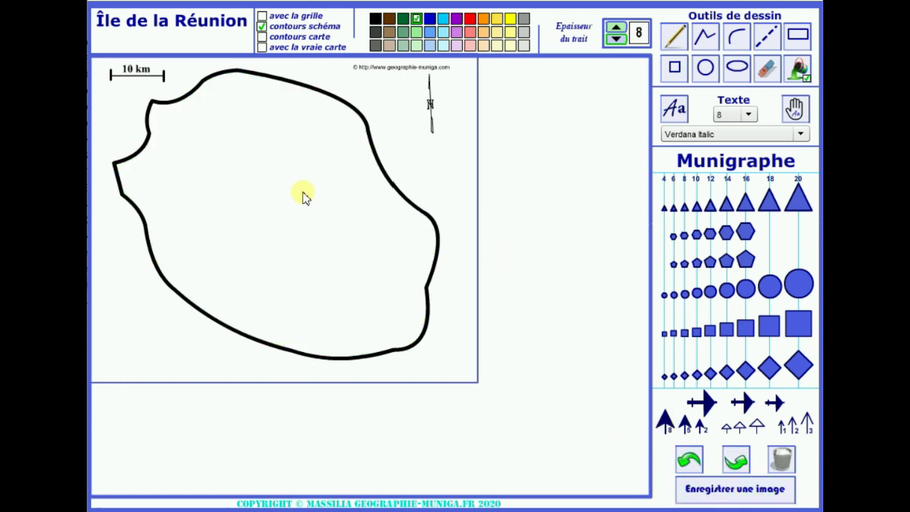
# - Replace the schematic contours with the map contours, fill the island with bright green, and undo the fill
pyautogui.click(263, 38)
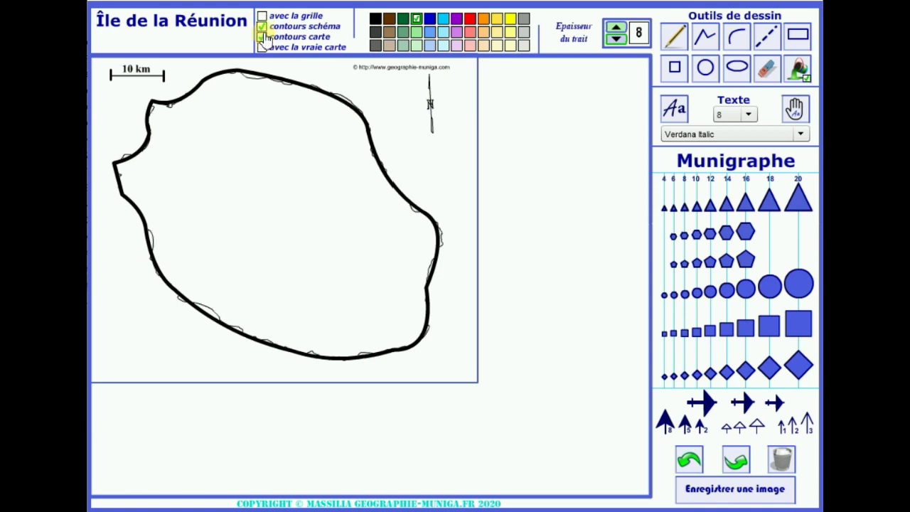
pyautogui.click(262, 27)
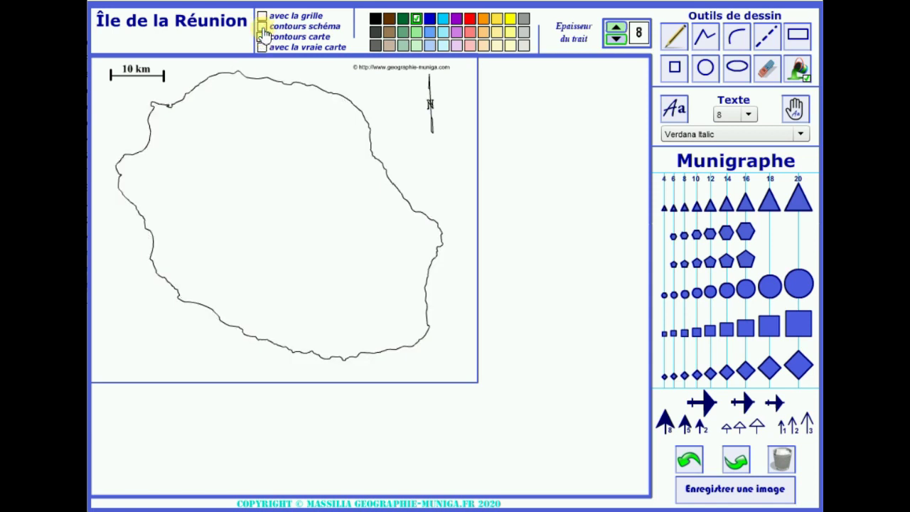
pyautogui.click(272, 160)
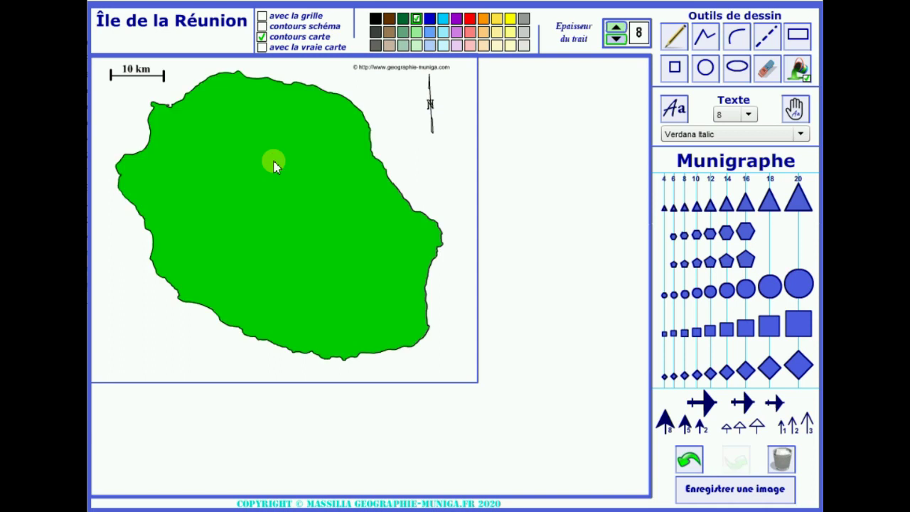
pyautogui.click(688, 460)
# - Overlay the schematic contours on the map contours and fill the inside of the island with bright green
pyautogui.click(262, 27)
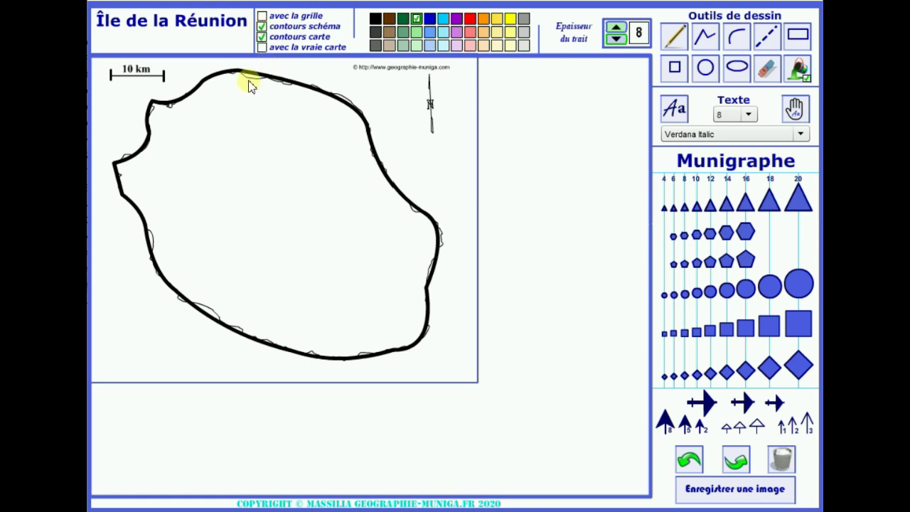
pyautogui.click(248, 115)
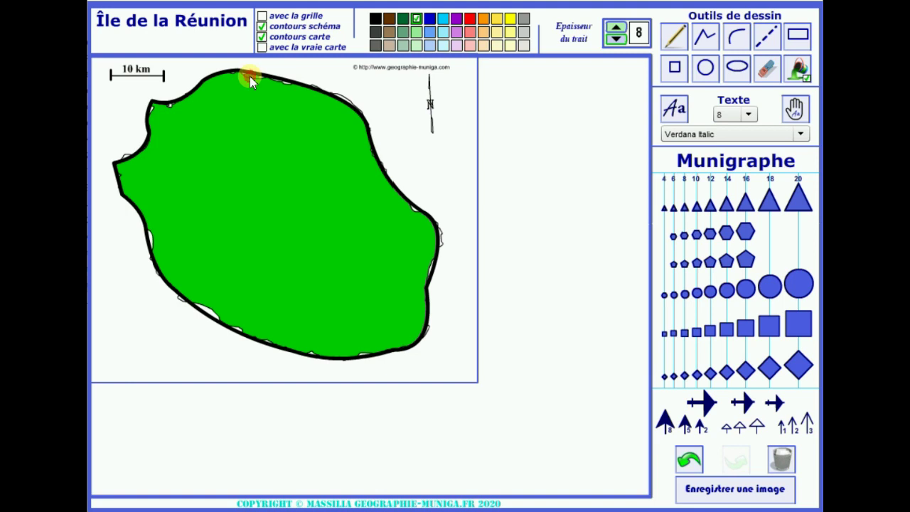
# - Hide both the map and schematic contours and clear the green fill from the drawing area
pyautogui.click(262, 37)
pyautogui.click(262, 26)
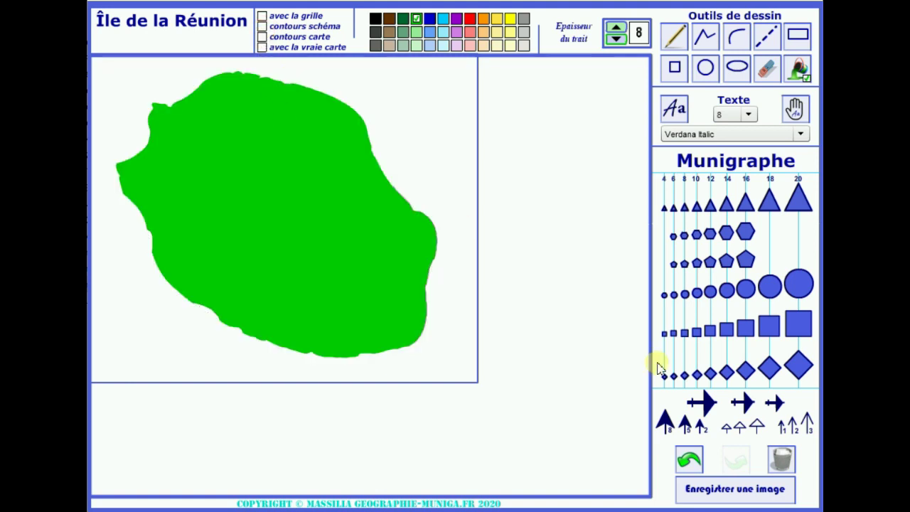
pyautogui.click(704, 465)
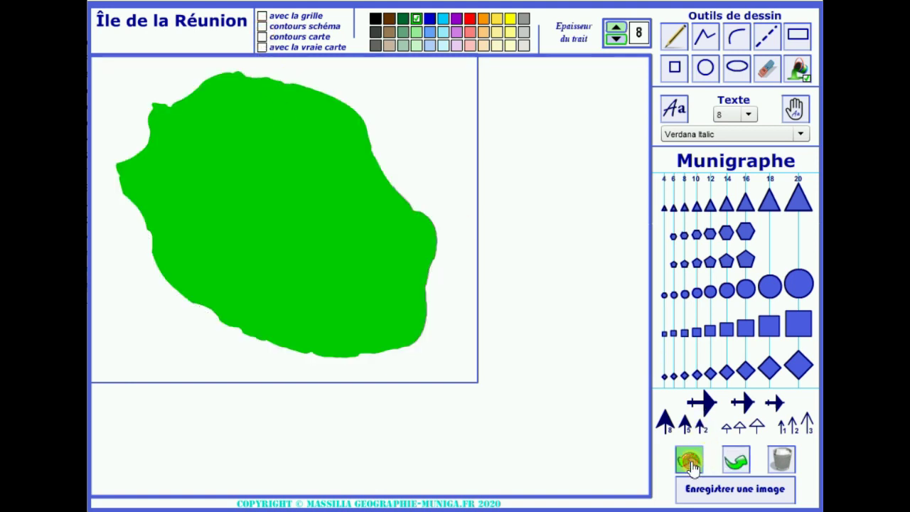
pyautogui.click(782, 463)
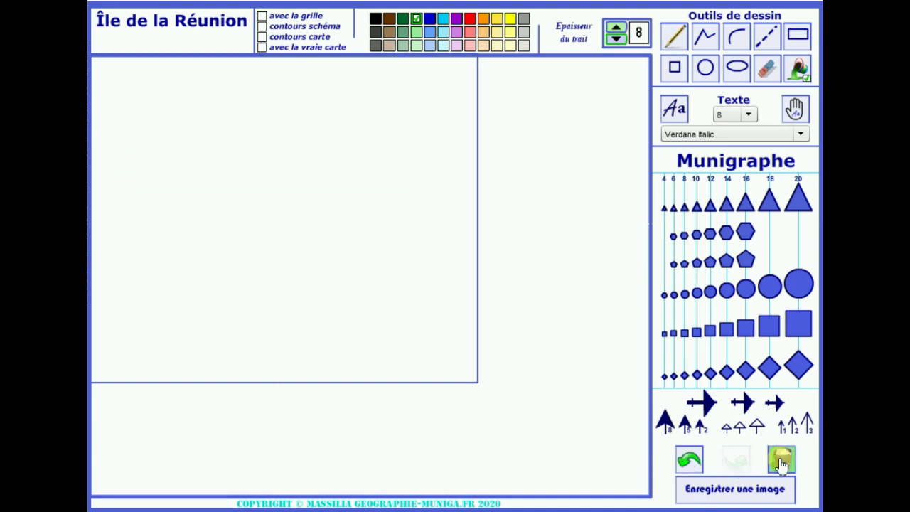
# - Display the real map, try to fill an area on the island's east side with purple, and undo the fill
pyautogui.click(262, 48)
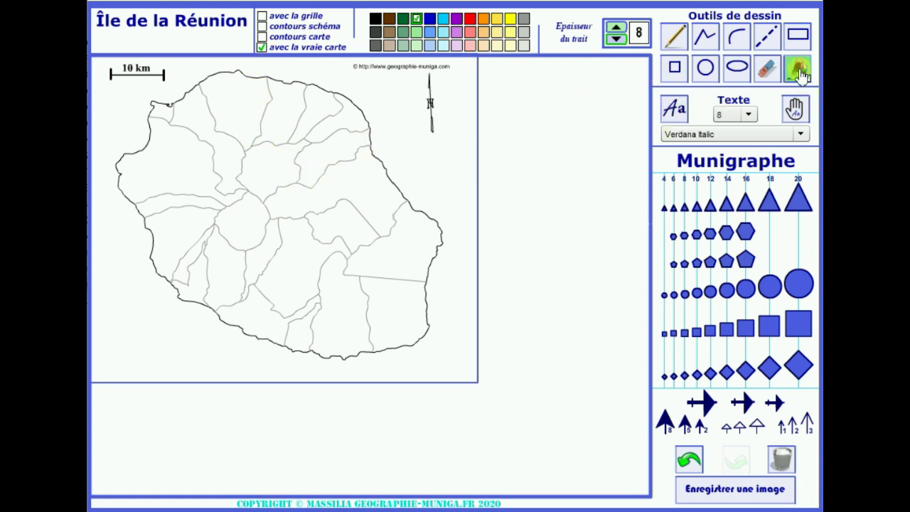
pyautogui.click(459, 20)
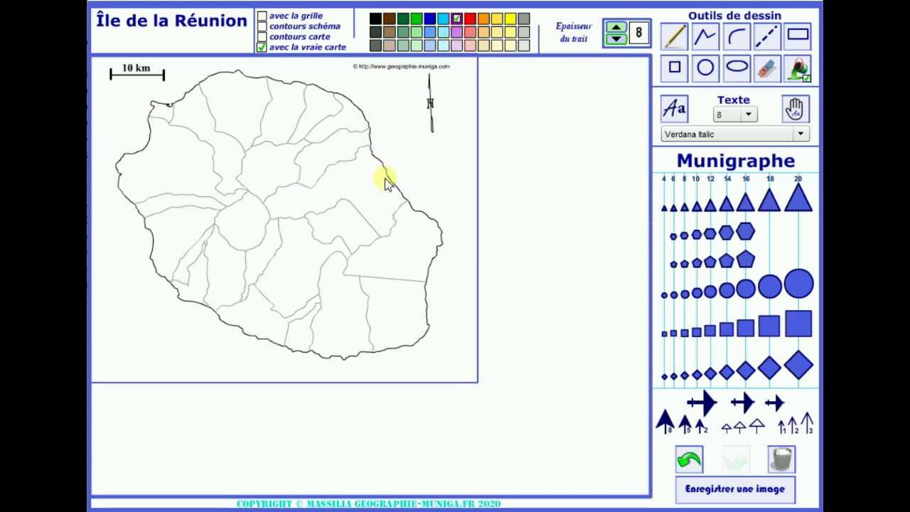
pyautogui.click(377, 185)
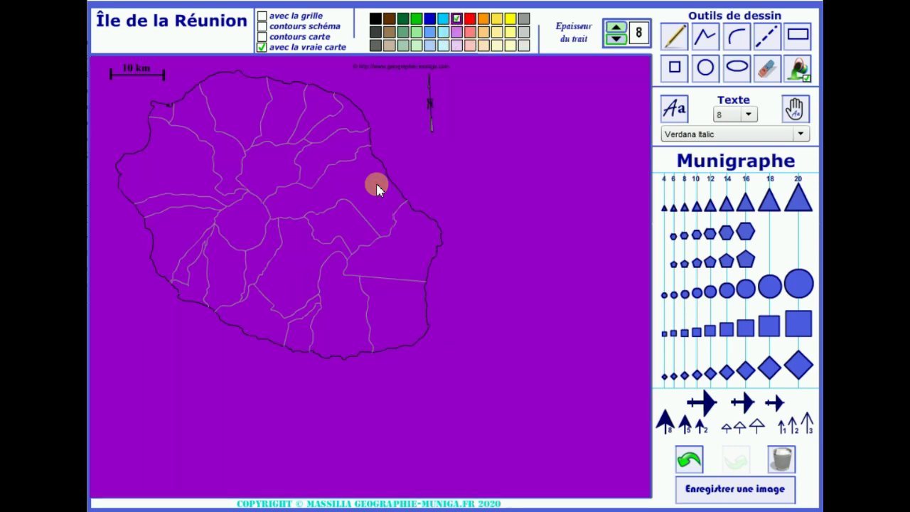
pyautogui.click(691, 464)
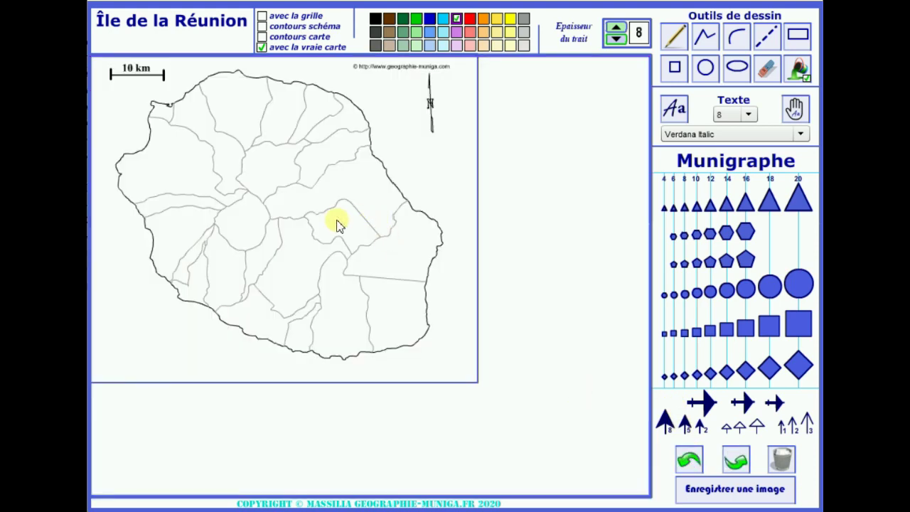
# - Replace the real map with the schematic contours and display the grid over them
pyautogui.click(262, 47)
pyautogui.click(262, 37)
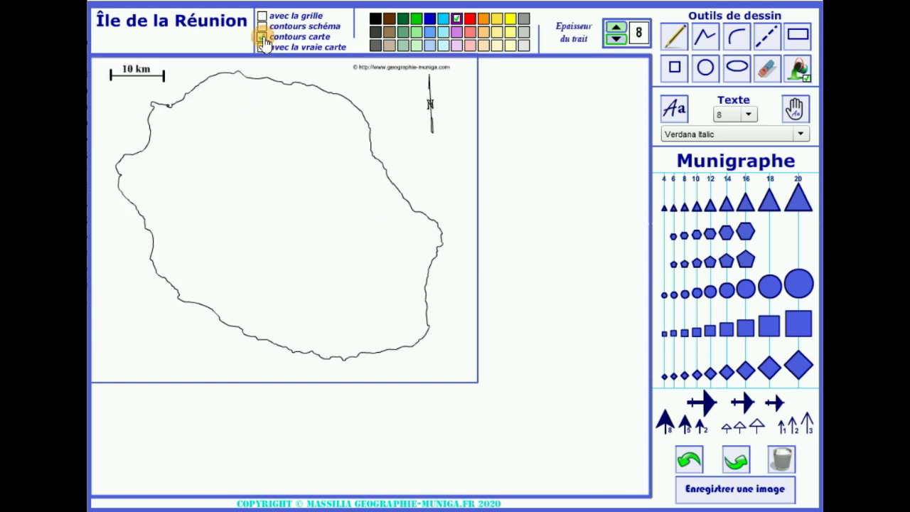
pyautogui.click(263, 37)
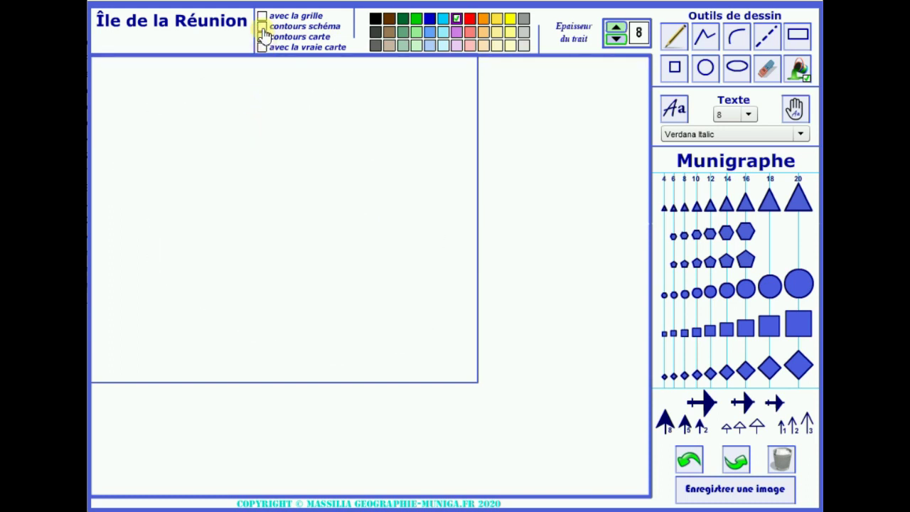
pyautogui.click(262, 27)
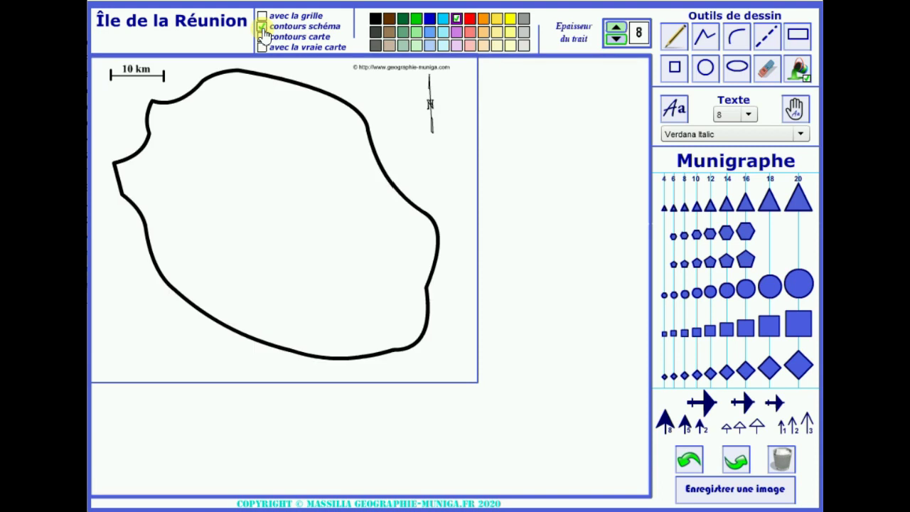
pyautogui.click(263, 17)
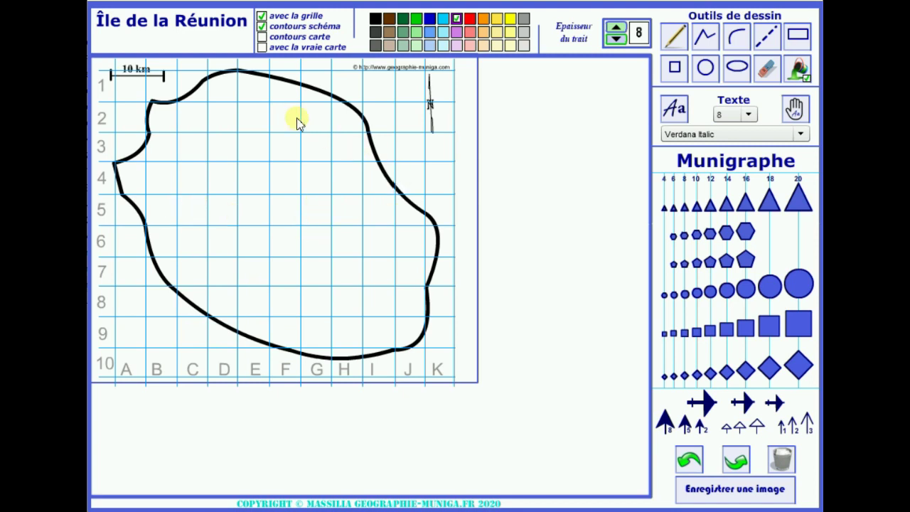
# - Draw a purple ellipse with line thickness 8 across grid columns D to H in the island's centre and fill it with light yellow
pyautogui.click(737, 68)
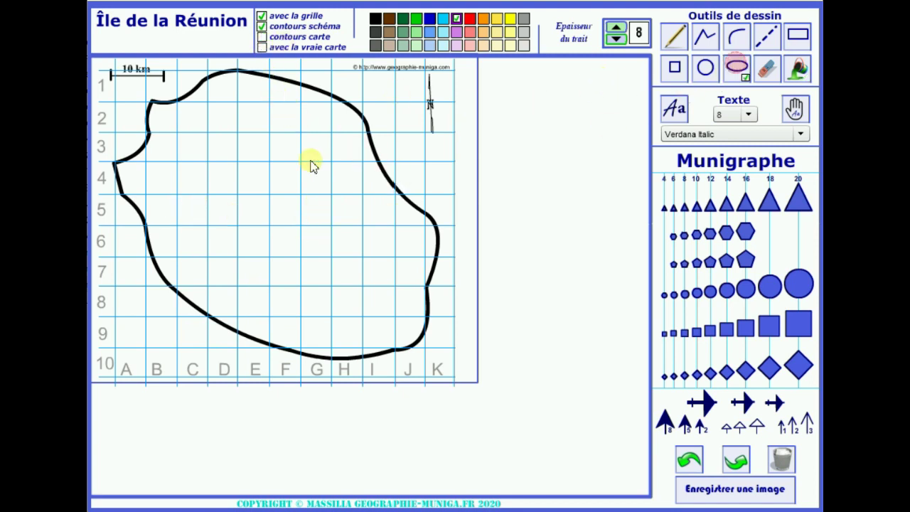
pyautogui.moveTo(224, 148); pyautogui.dragTo(347, 262)
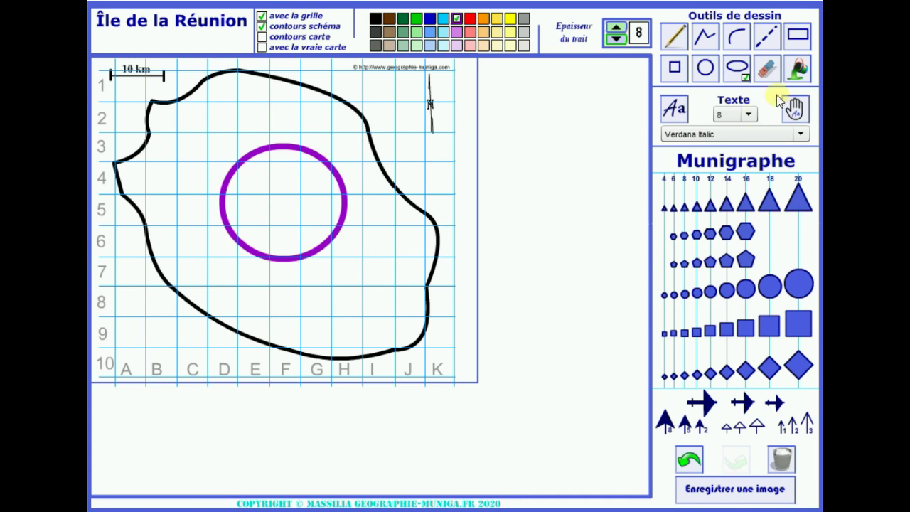
pyautogui.click(797, 67)
pyautogui.click(497, 32)
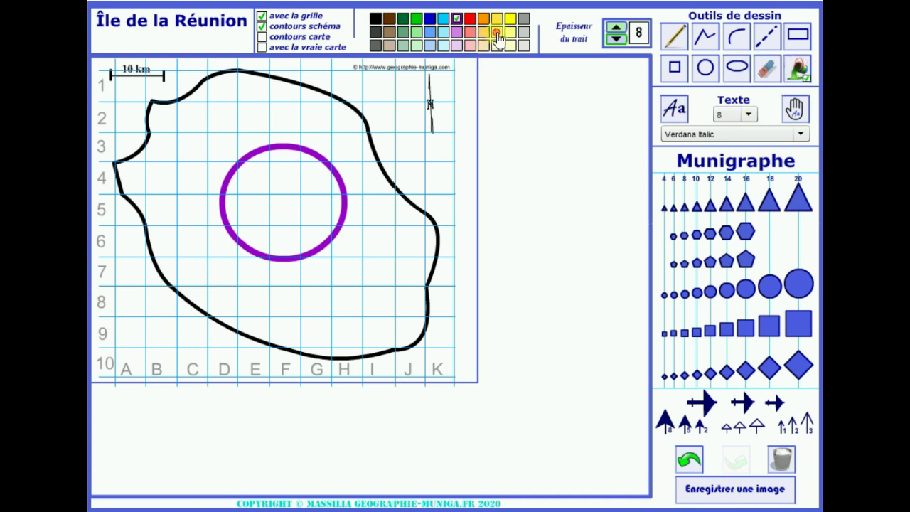
pyautogui.click(291, 189)
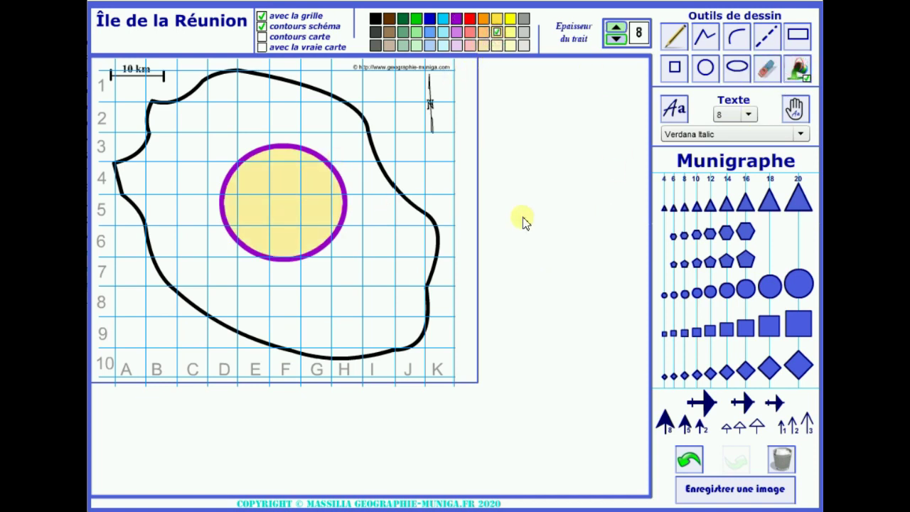